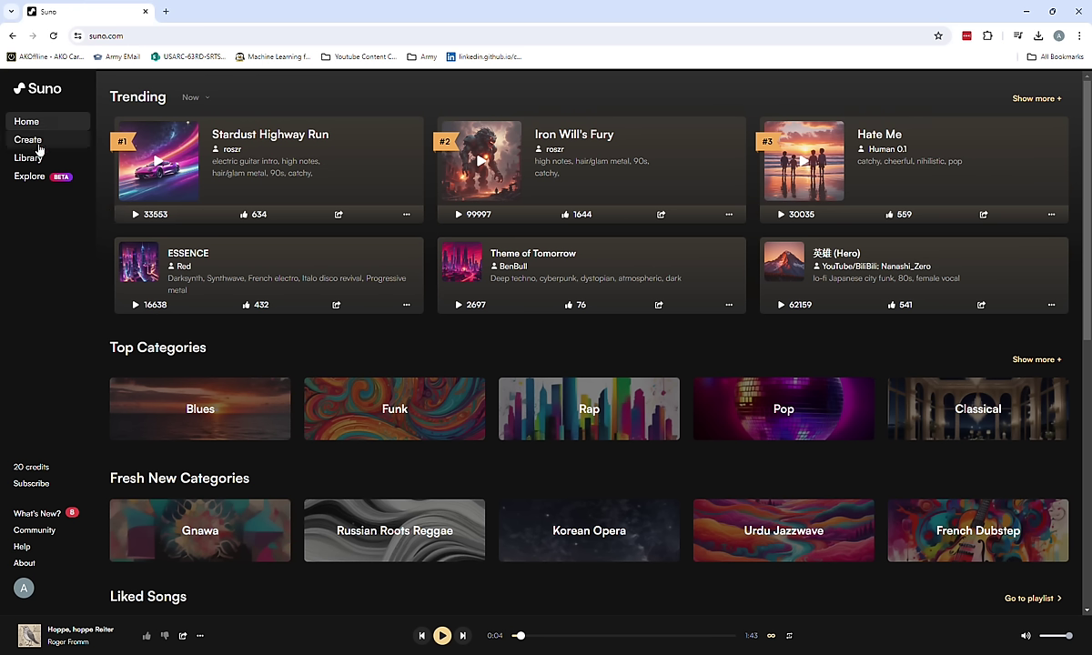
# Step: Open the Create page and enable Custom Mode to show the Lyrics, Style and Title fields
pyautogui.click(28, 140)
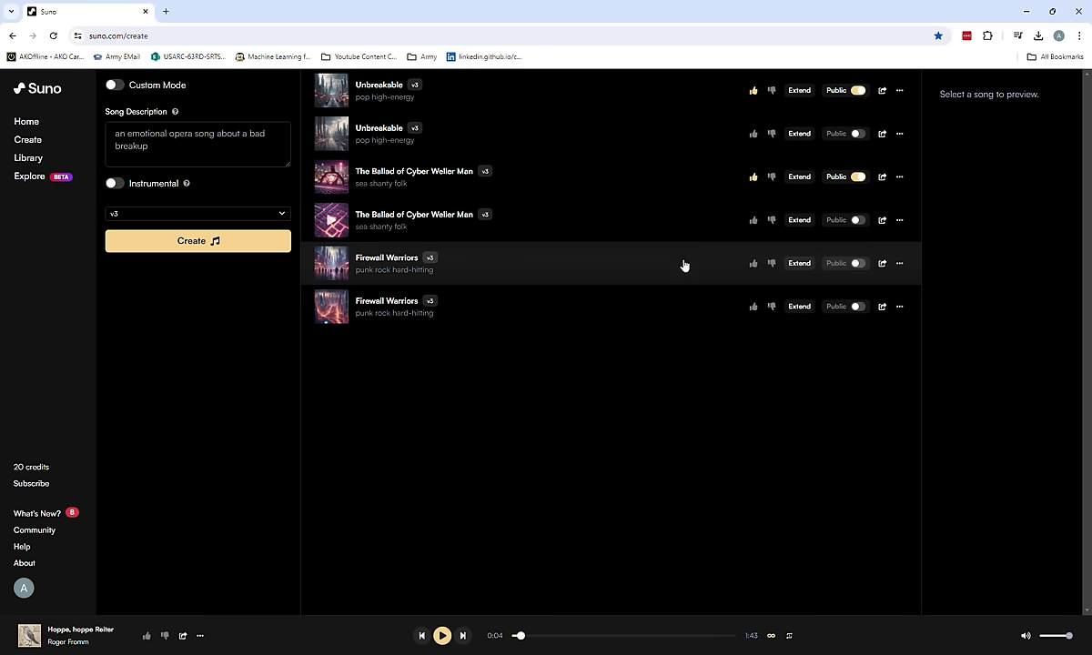
pyautogui.click(115, 134)
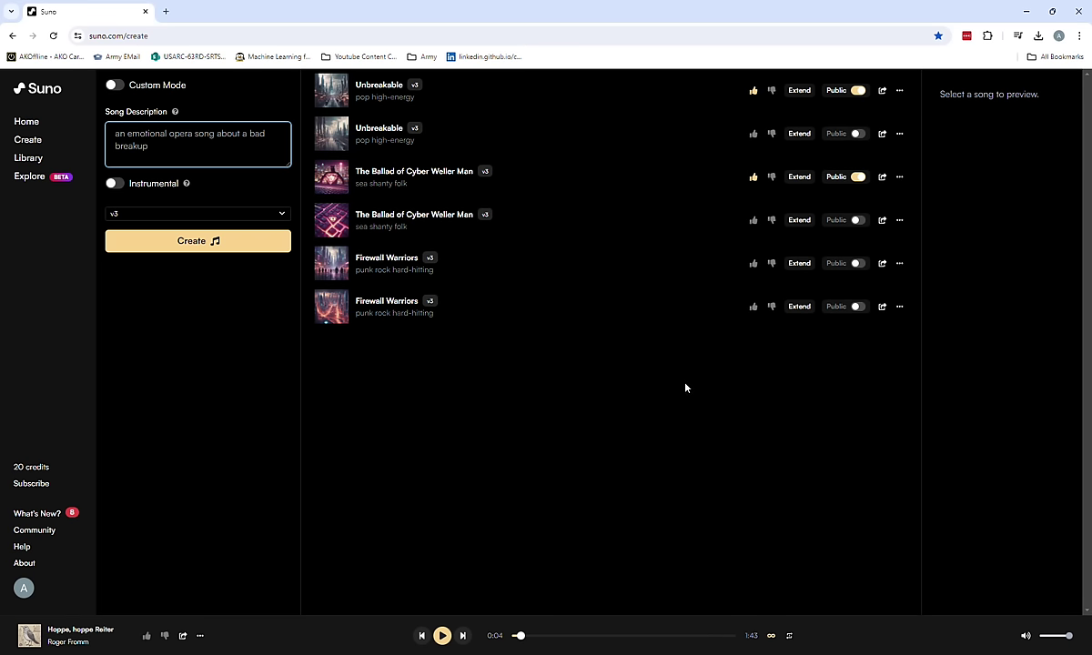
pyautogui.click(116, 86)
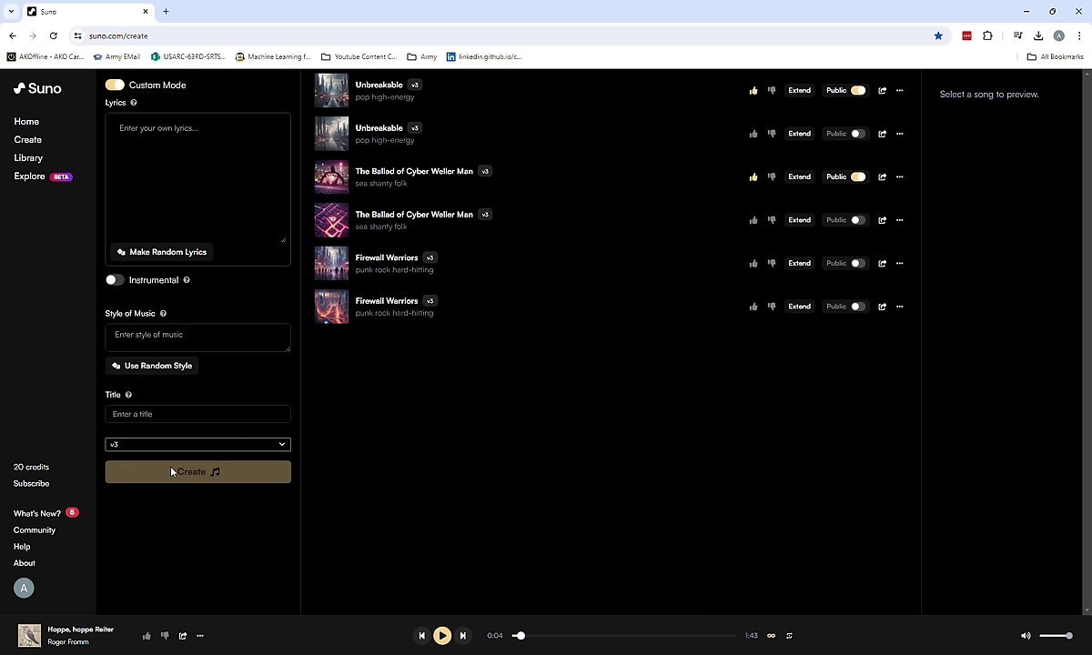
# Step: Turn Custom Mode off and enter the description 'Superhero an cybersecurity saving you from malware'
pyautogui.click(114, 84)
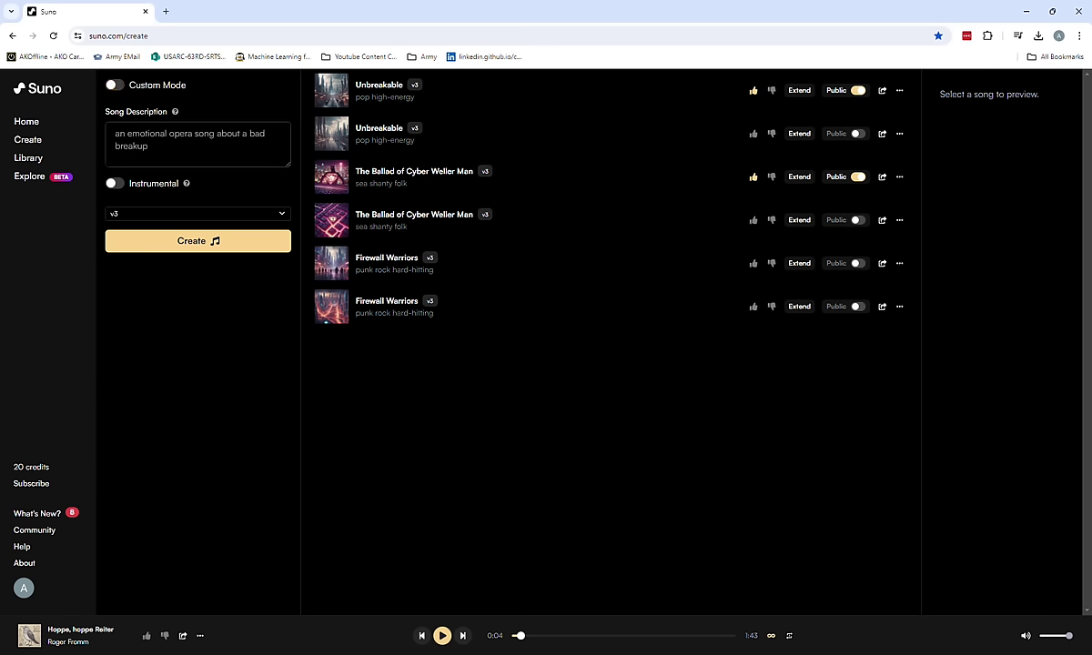
pyautogui.press('Tab')
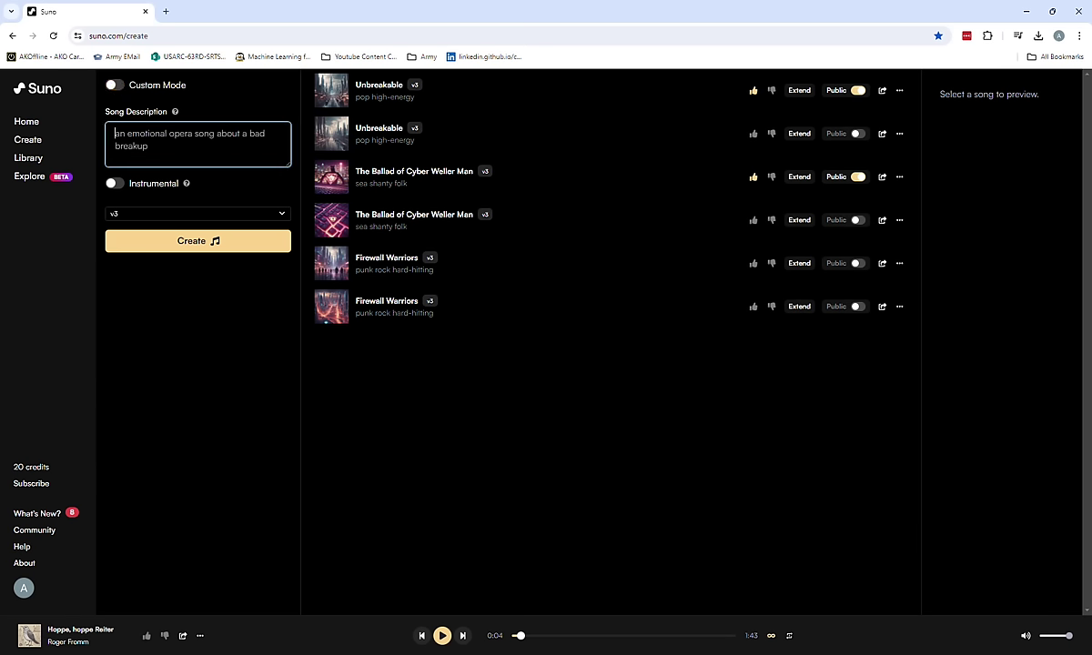
pyautogui.write('Super')
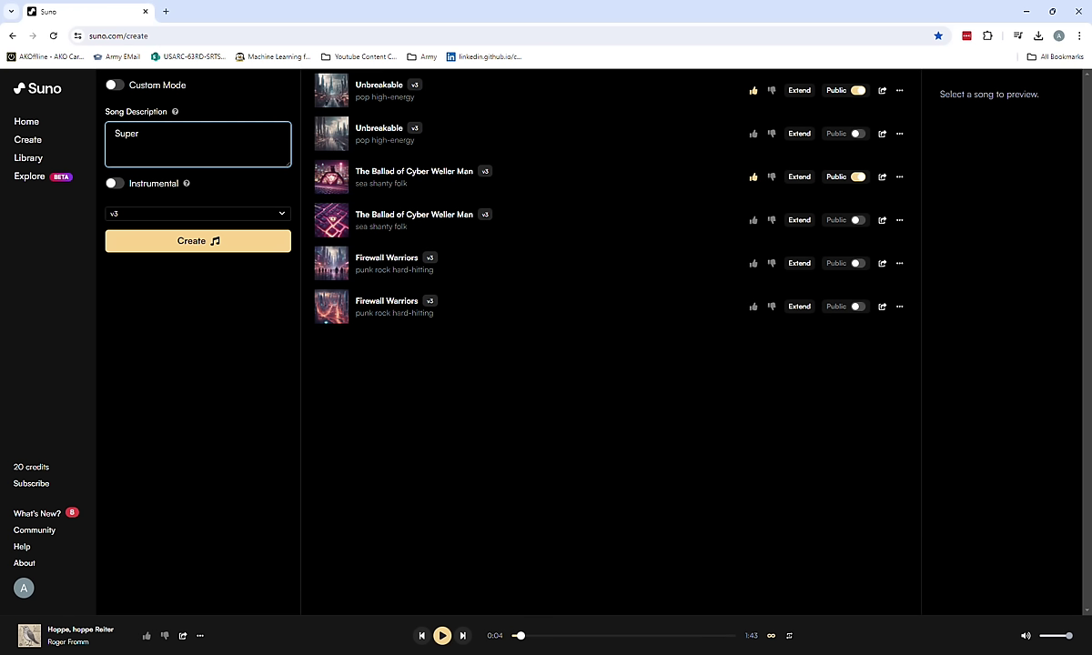
pyautogui.write('heros')
pyautogui.write('ro')
pyautogui.write(' an cybers')
pyautogui.write('ecurit')
pyautogui.write('y')
pyautogui.write(' saving y')
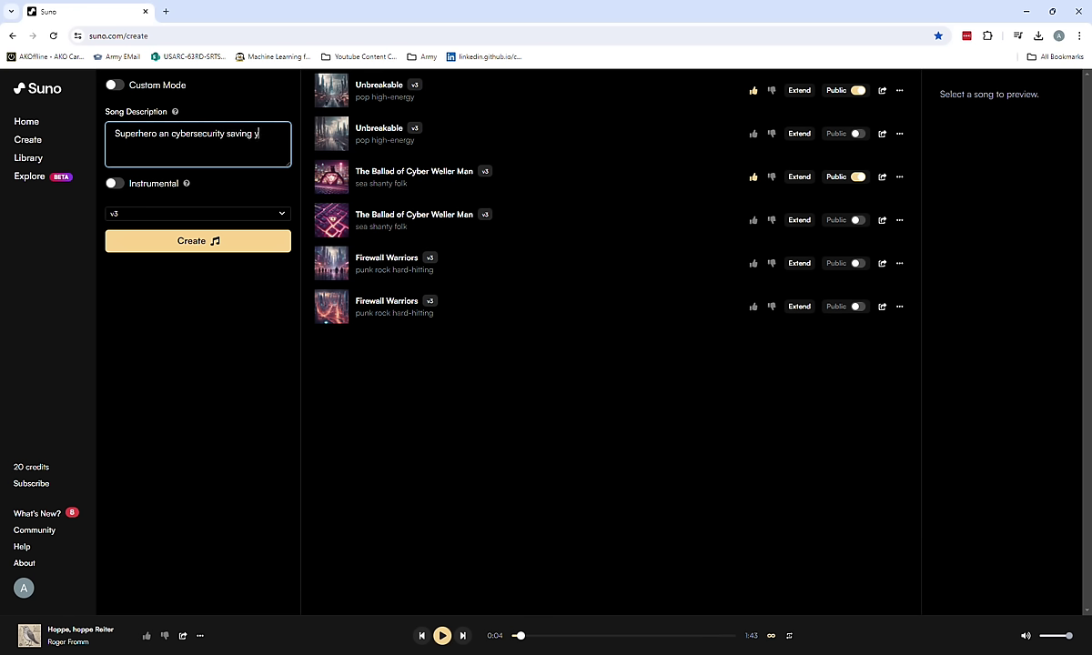
pyautogui.write('ou from mal')
pyautogui.write('ware')
# Step: Generate two 'Digital Defender' pop electronic songs from the superhero cybersecurity description
pyautogui.click(190, 246)
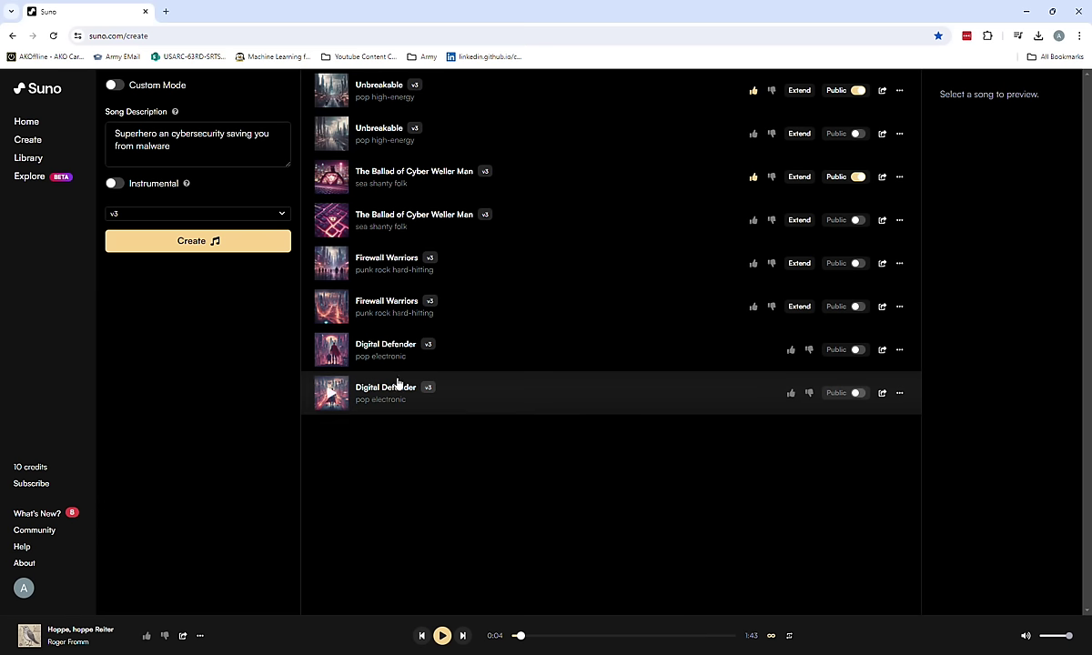
pyautogui.moveTo(361, 363)
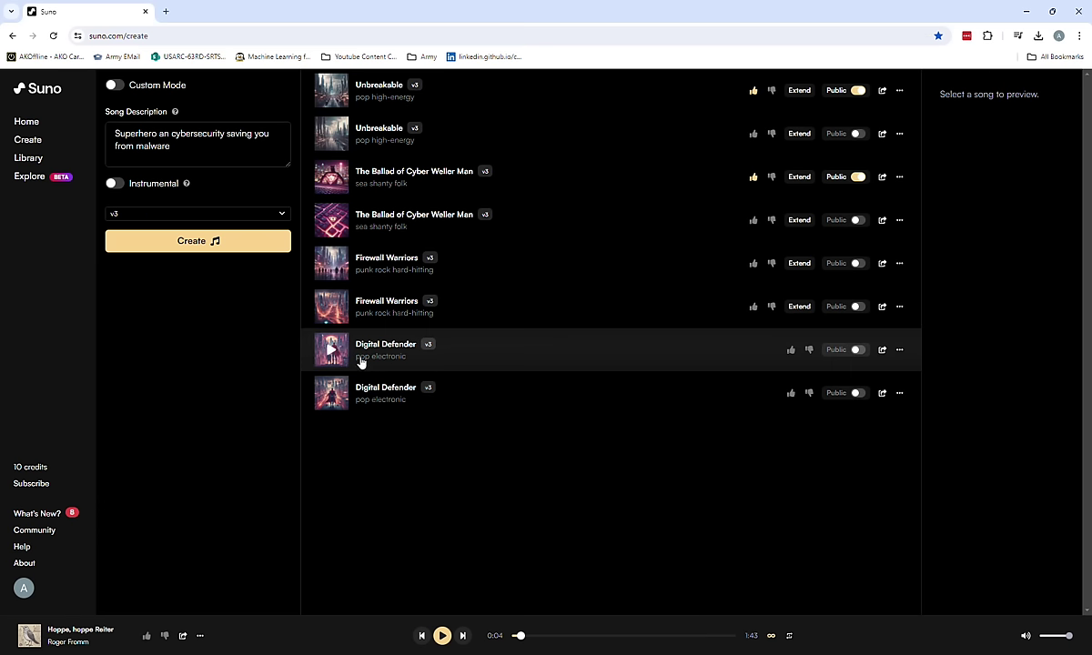
# Step: Play the first 'Digital Defender' track and scroll through its generated lyrics
pyautogui.click(333, 351)
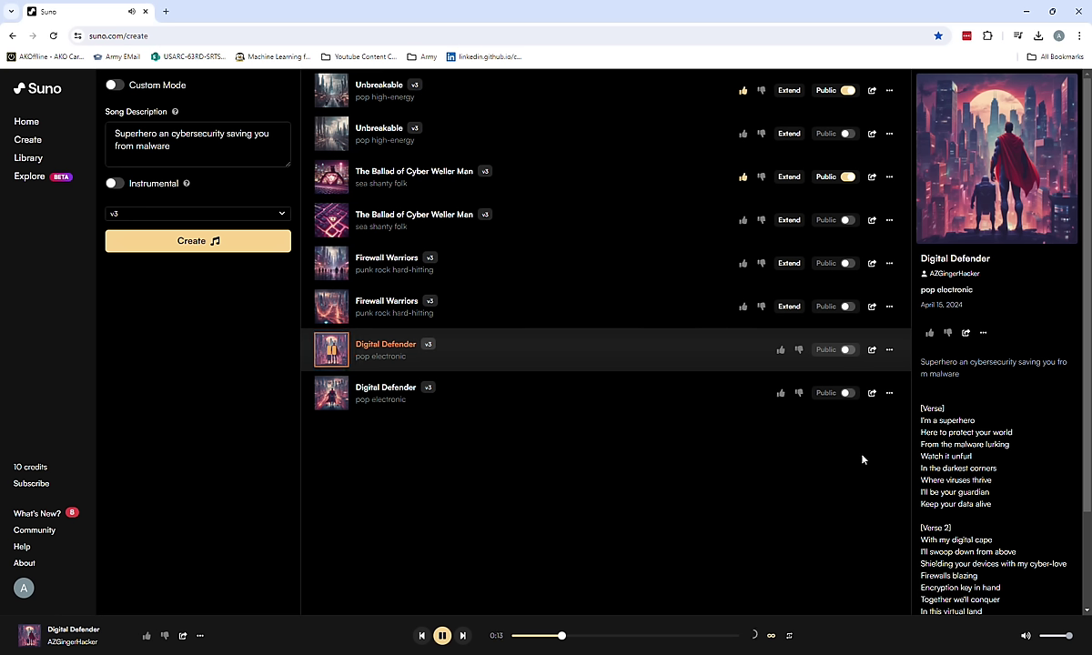
pyautogui.scroll(-1, 1037, 484)
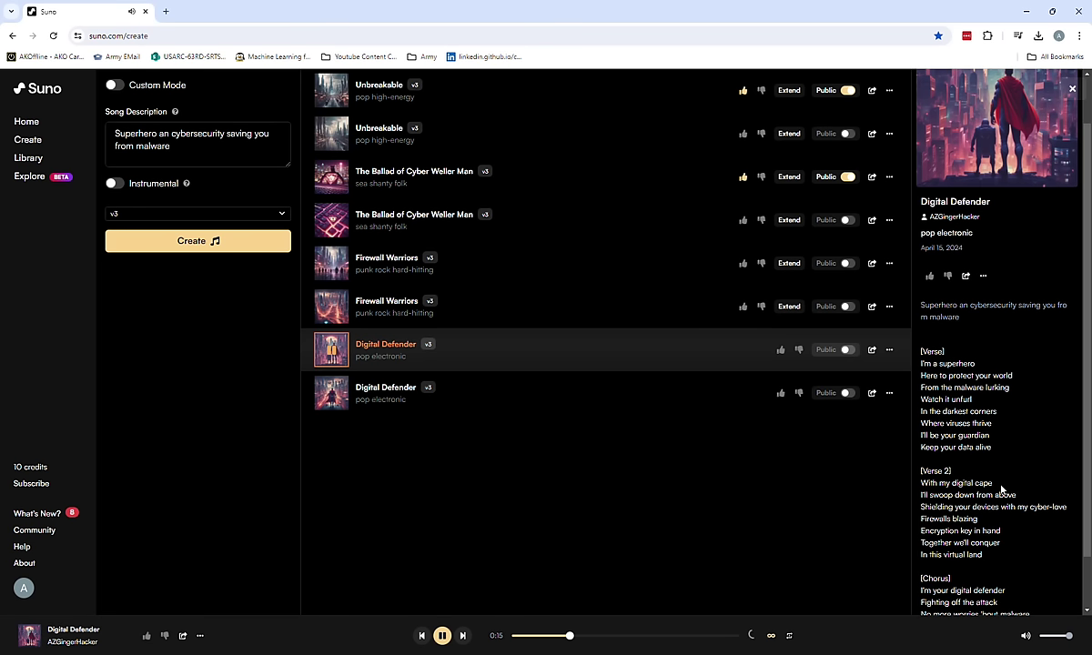
pyautogui.scroll(-2, 1019, 486)
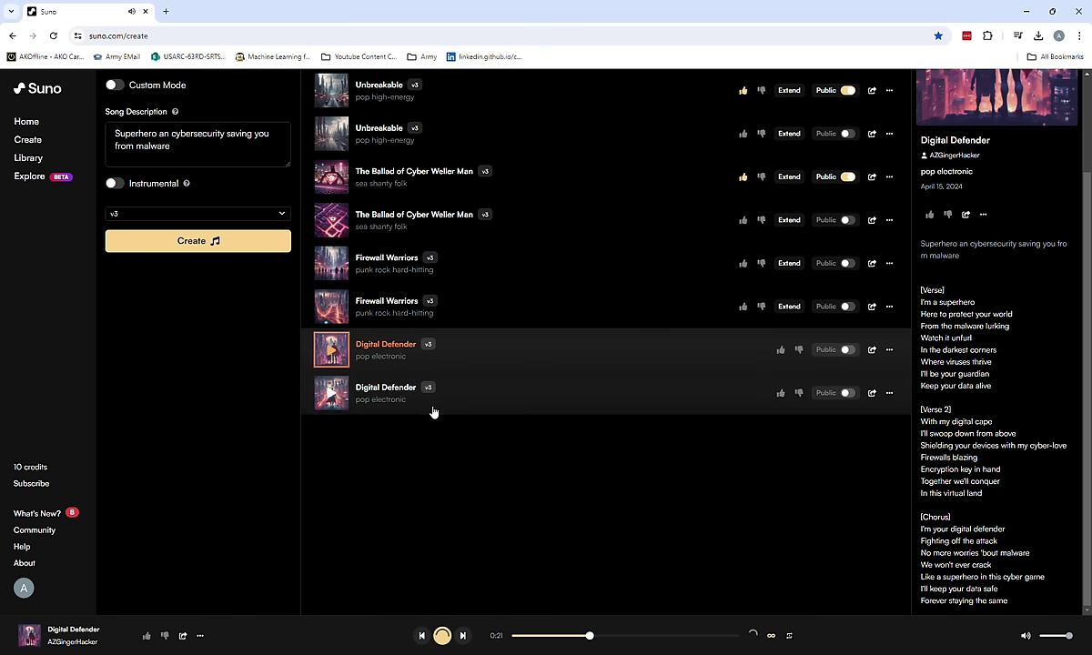
# Step: Play the second 'Digital Defender' track, view its lyrics, and like the first one
pyautogui.click(332, 395)
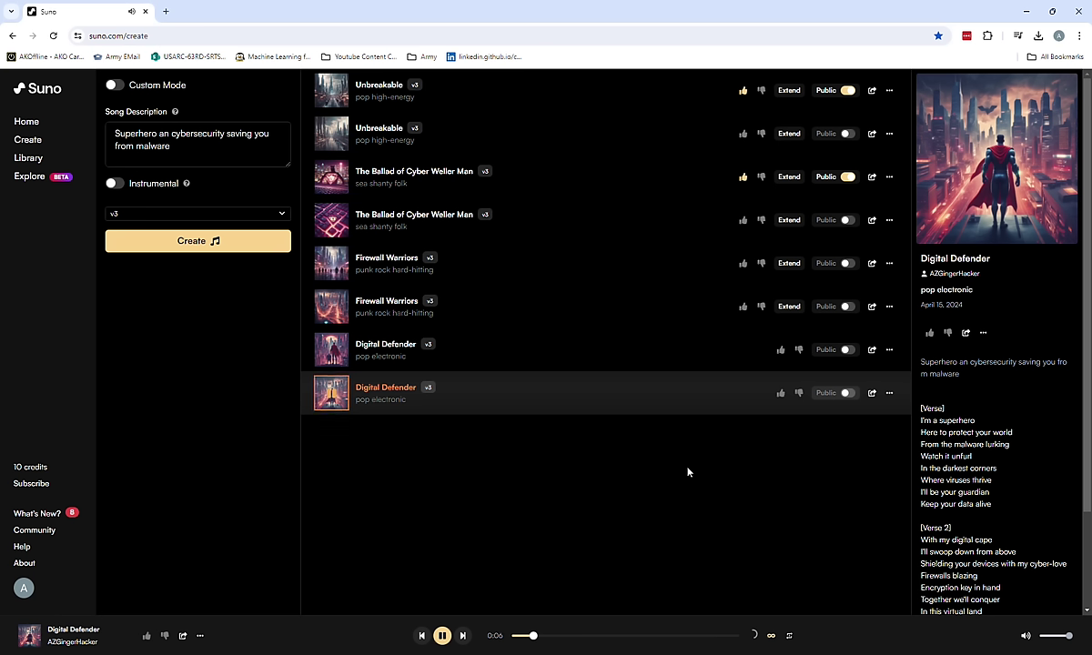
pyautogui.moveTo(995, 158)
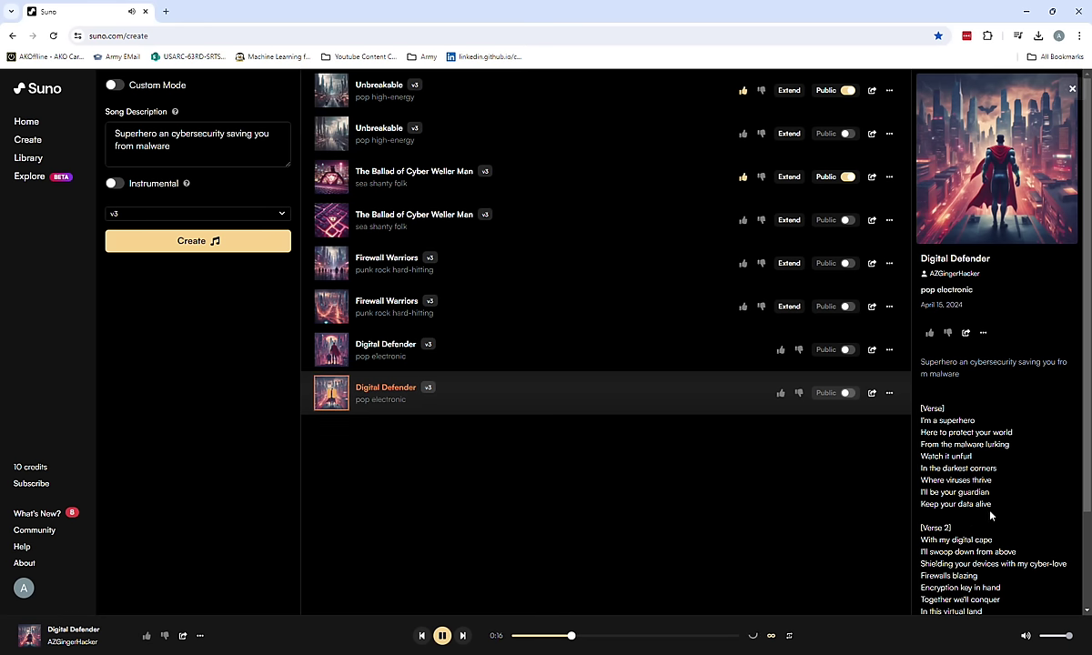
pyautogui.scroll(-1, 921, 504)
pyautogui.scroll(-1, 991, 512)
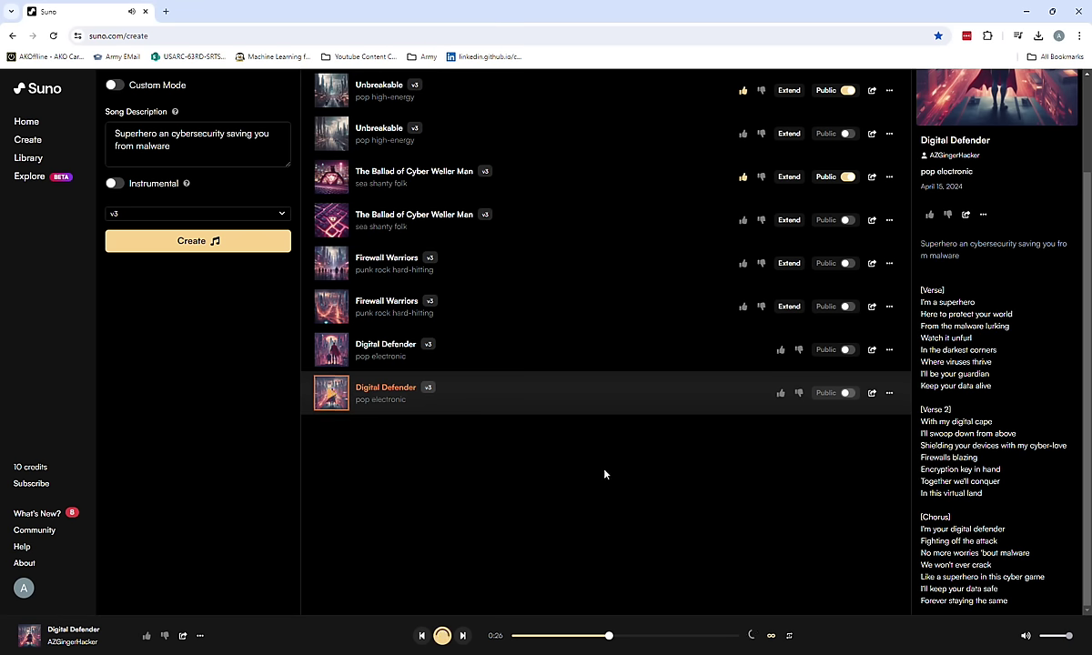
pyautogui.moveTo(752, 358)
pyautogui.moveTo(546, 349)
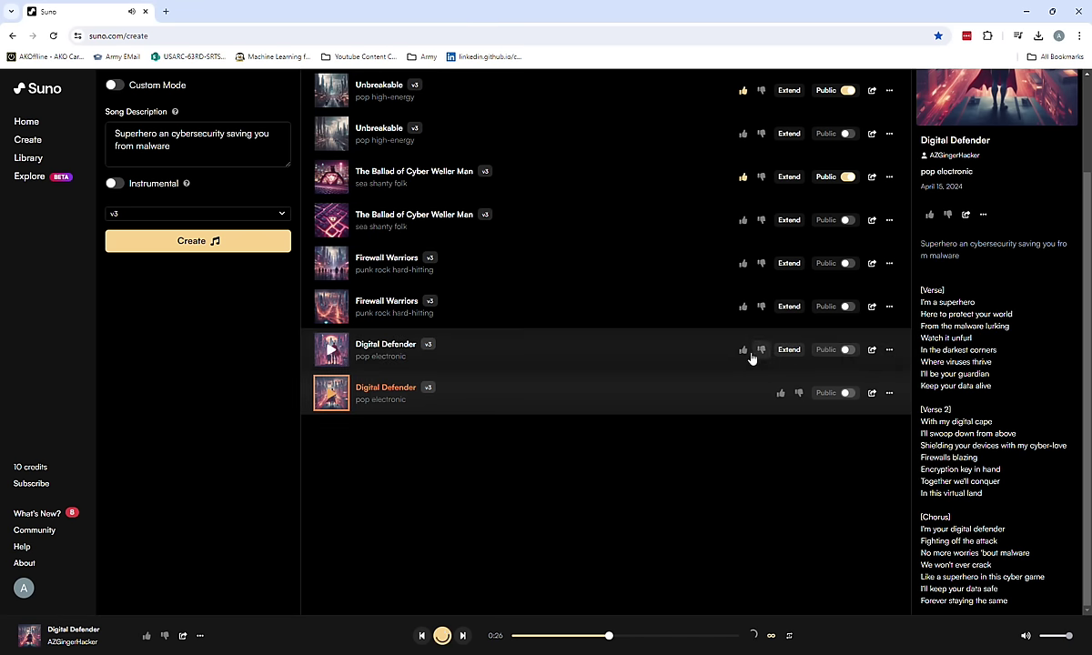
pyautogui.click(742, 350)
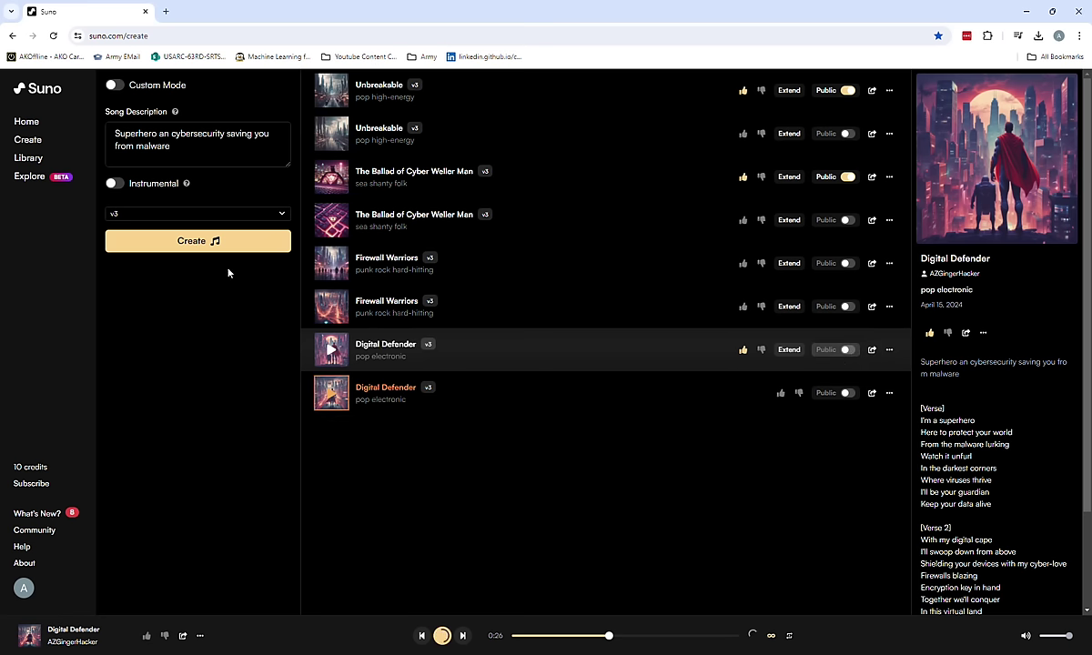
# Step: From Home, open the Rap card under Top Categories to reach the Hip Hop playlist
pyautogui.click(35, 124)
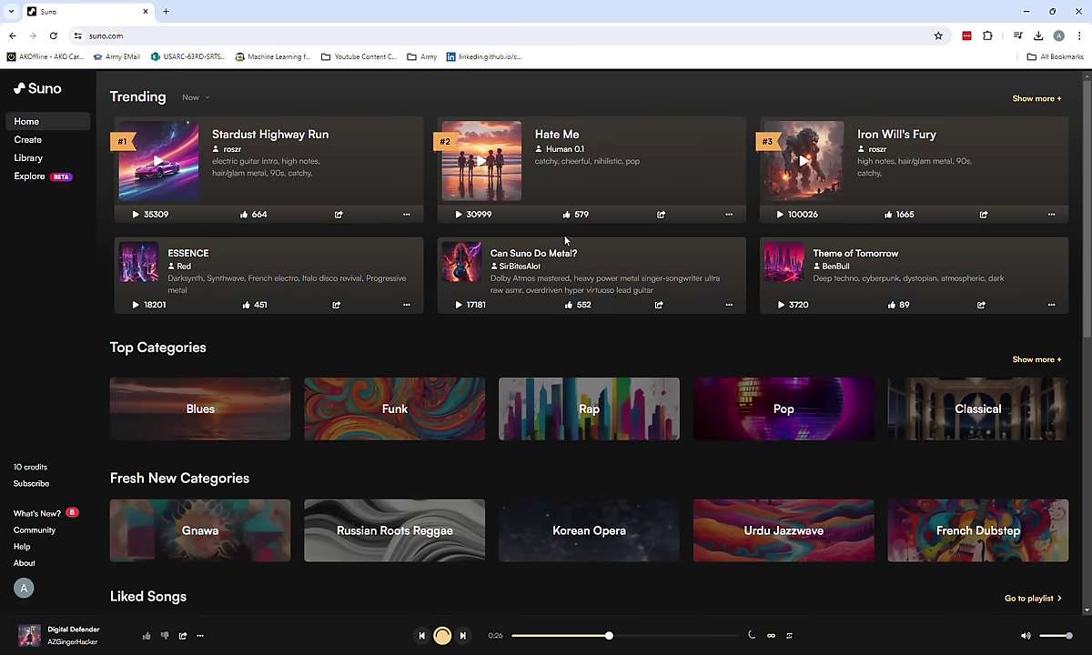
pyautogui.scroll(-1, 493, 309)
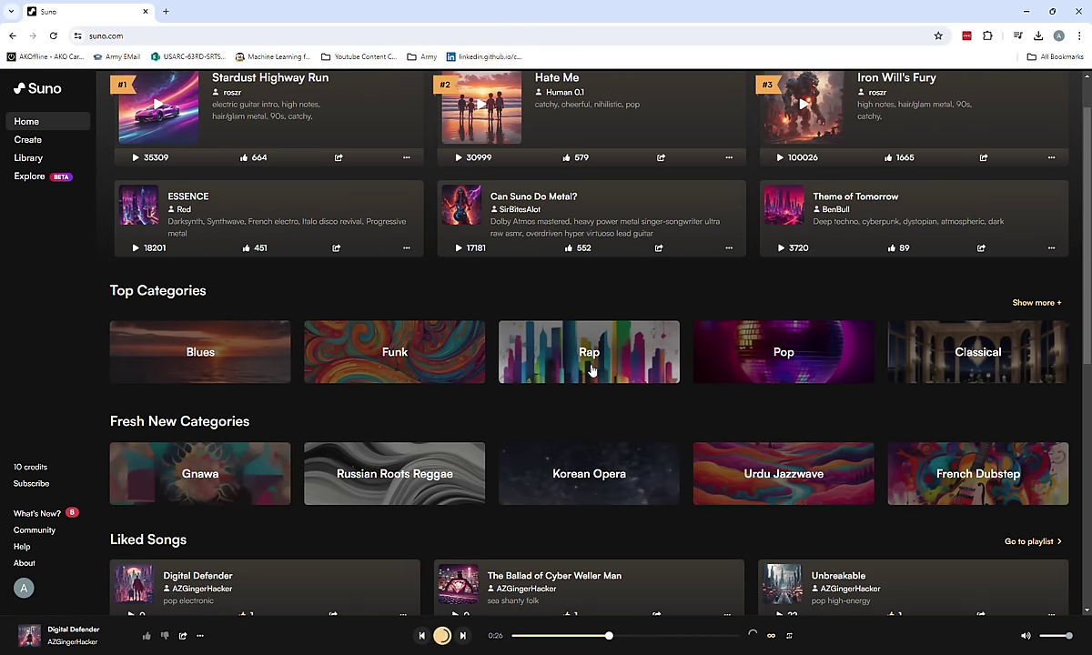
pyautogui.click(592, 362)
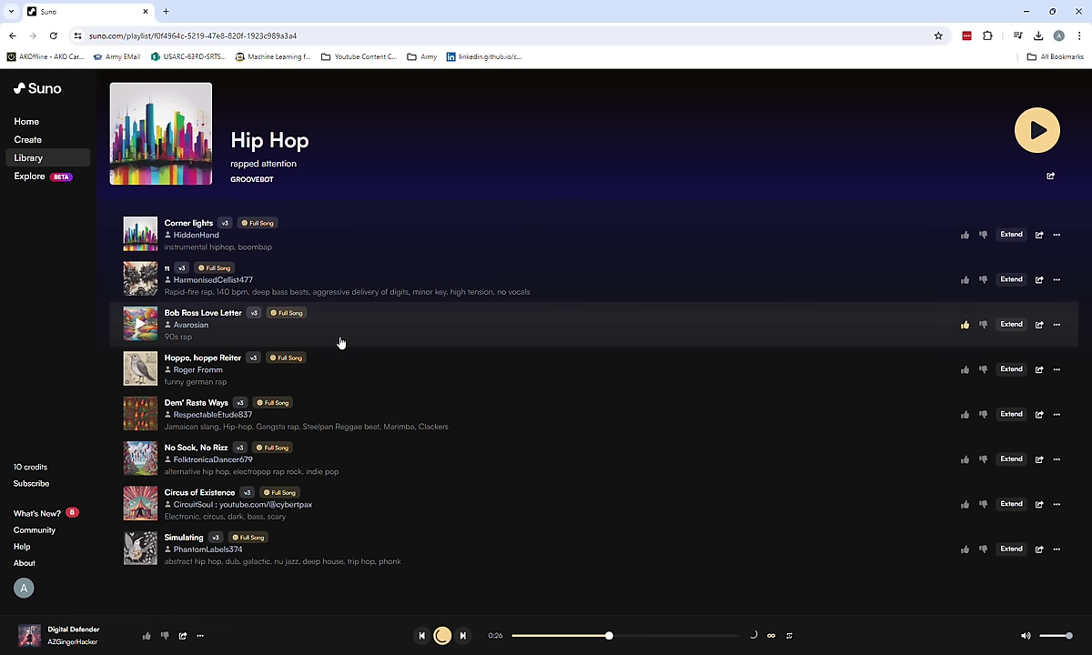
# Step: Play 'Bob Ross Love Letter', read its lyrics, and pause it at 0:18
pyautogui.moveTo(364, 324)
pyautogui.click(141, 328)
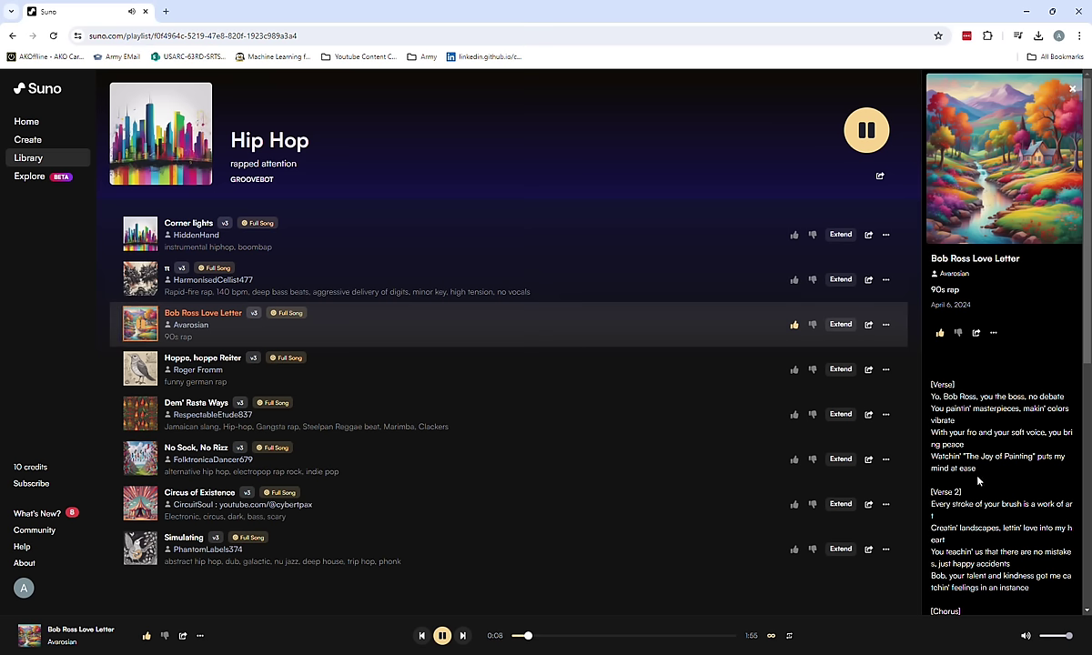
pyautogui.scroll(-1, 989, 481)
pyautogui.scroll(-1, 989, 481)
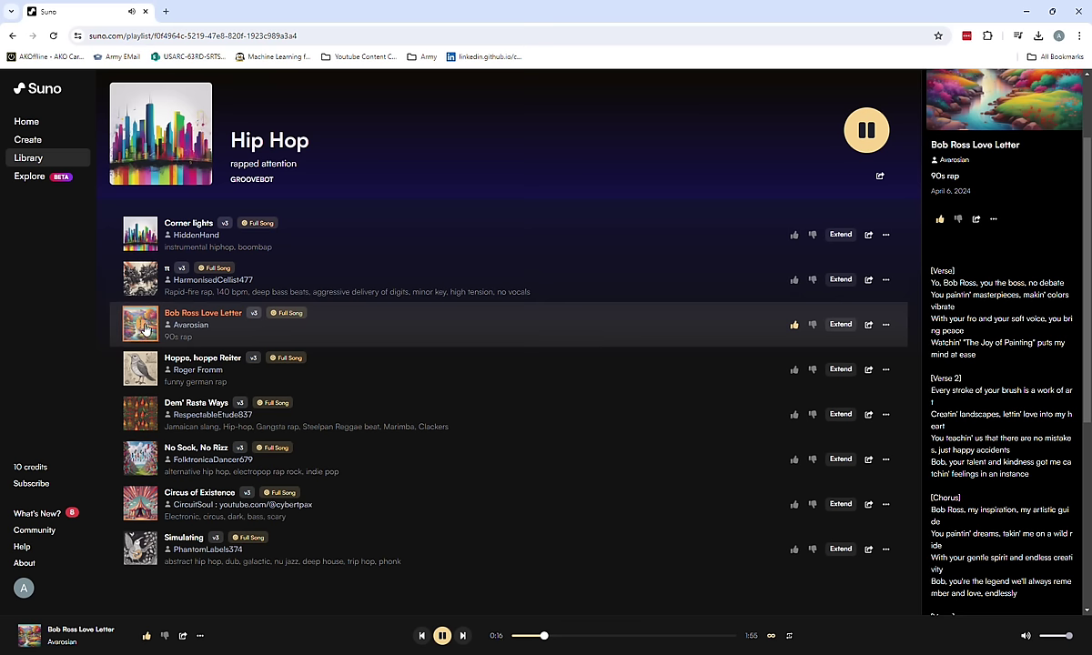
pyautogui.click(143, 326)
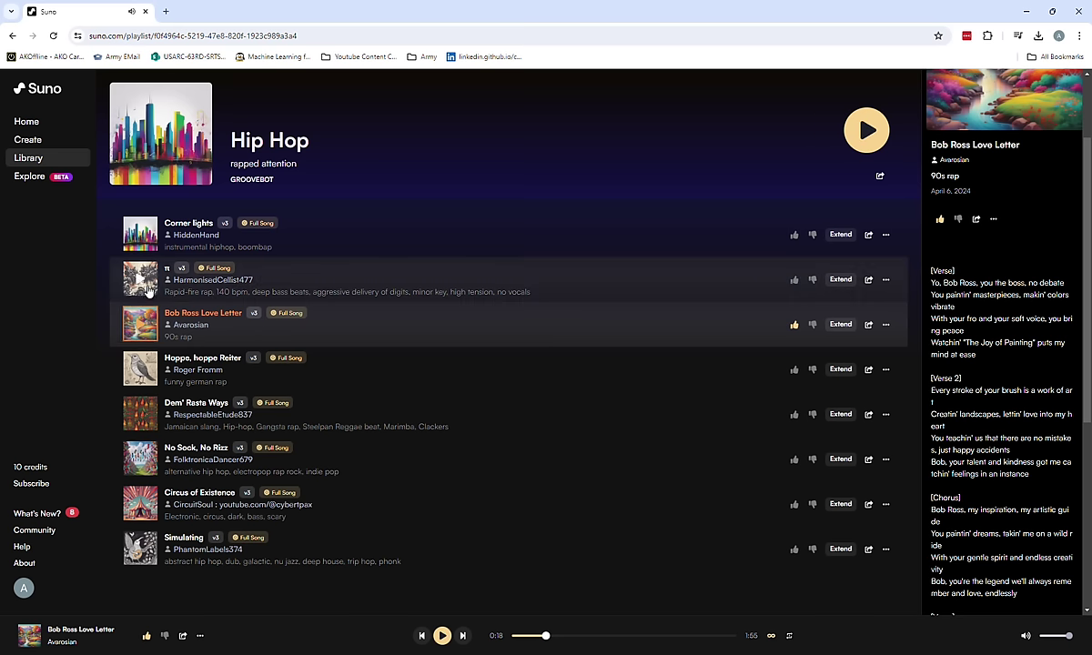